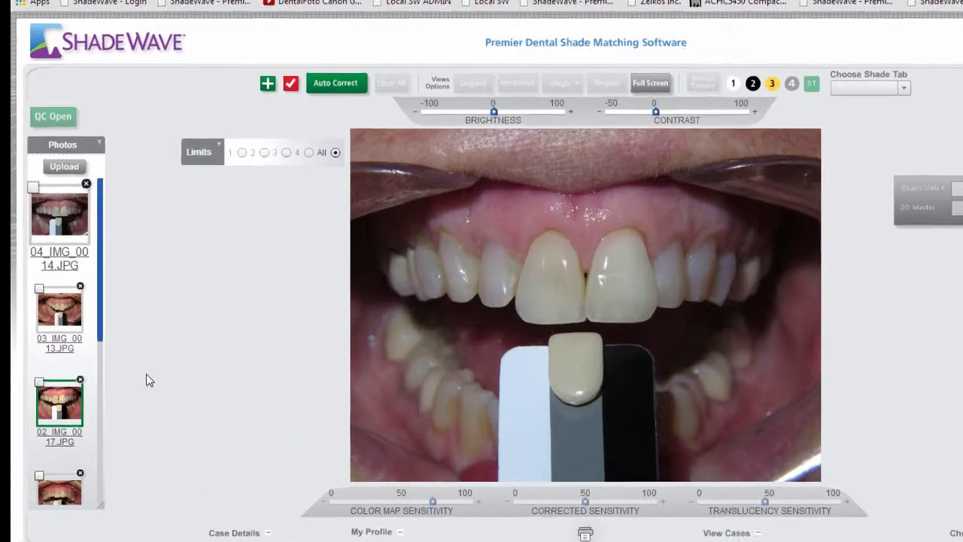
# Load photo 04_IMG_0014.JPG for analysis and choose the Vita Classic Bl shade guide.
pyautogui.moveTo(39, 229)
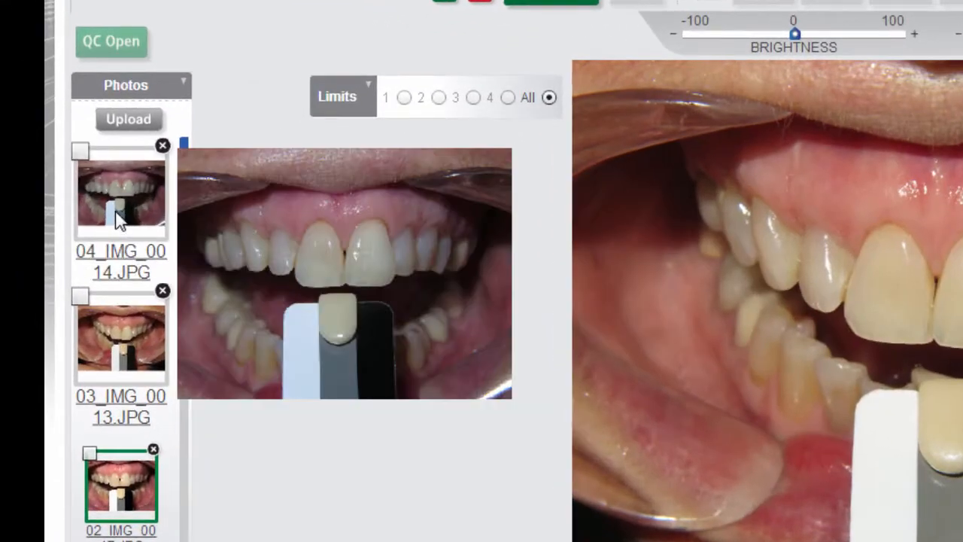
pyautogui.click(117, 215)
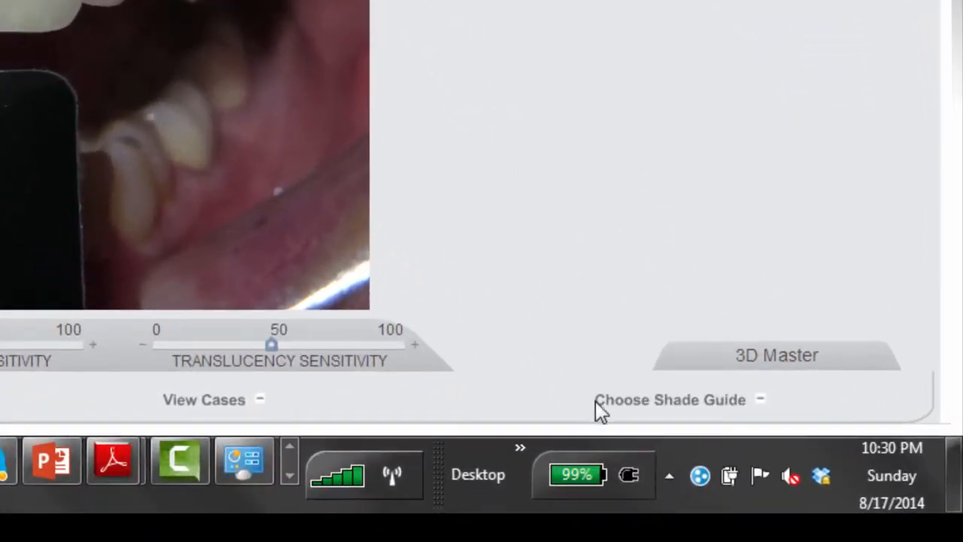
pyautogui.click(662, 400)
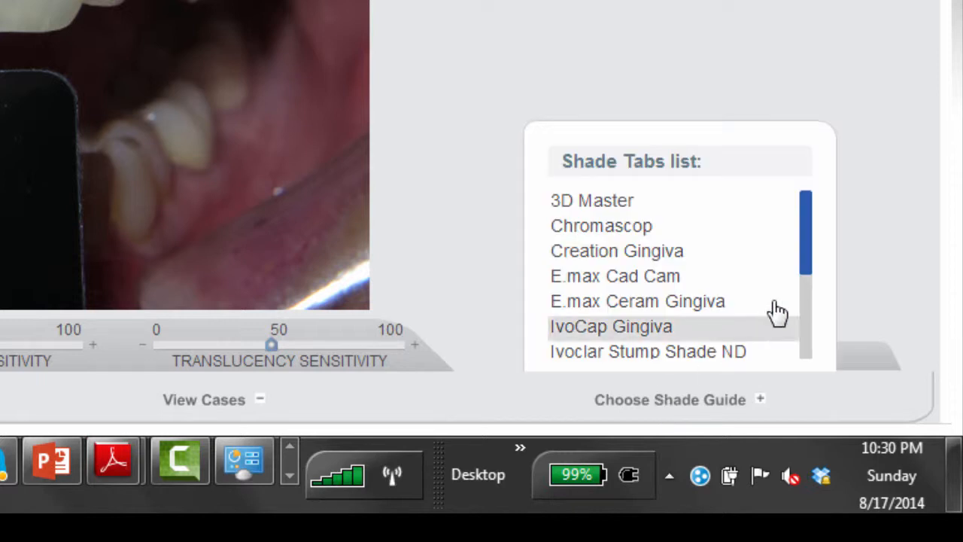
pyautogui.moveTo(805, 217); pyautogui.dragTo(808, 319)
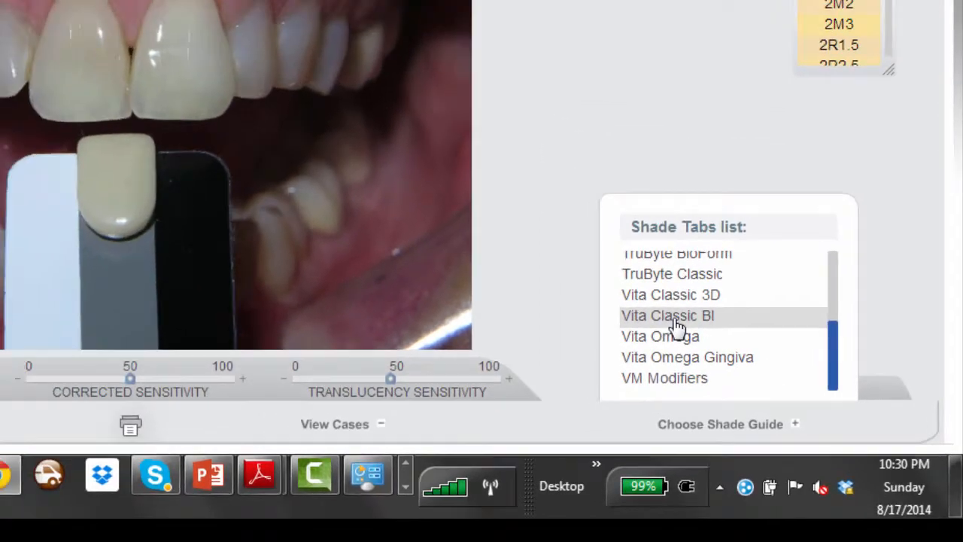
pyautogui.click(615, 278)
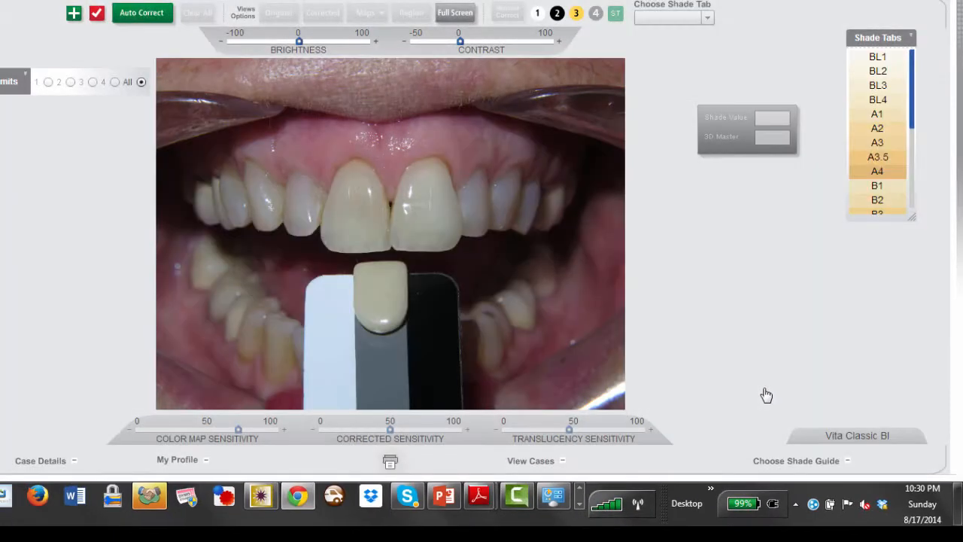
# Extend the Shade Tabs list so it shows every shade down to D4, and reposition the list and the shade value box.
pyautogui.moveTo(913, 221); pyautogui.dragTo(907, 370)
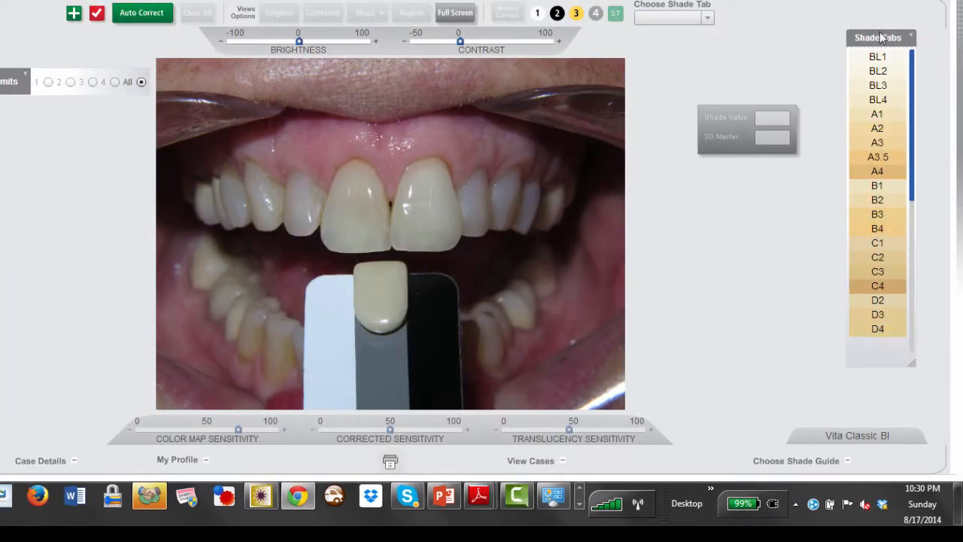
pyautogui.moveTo(869, 40)
pyautogui.mouseDown()
pyautogui.moveTo(836, 44)
pyautogui.moveTo(866, 42)
pyautogui.mouseUp()
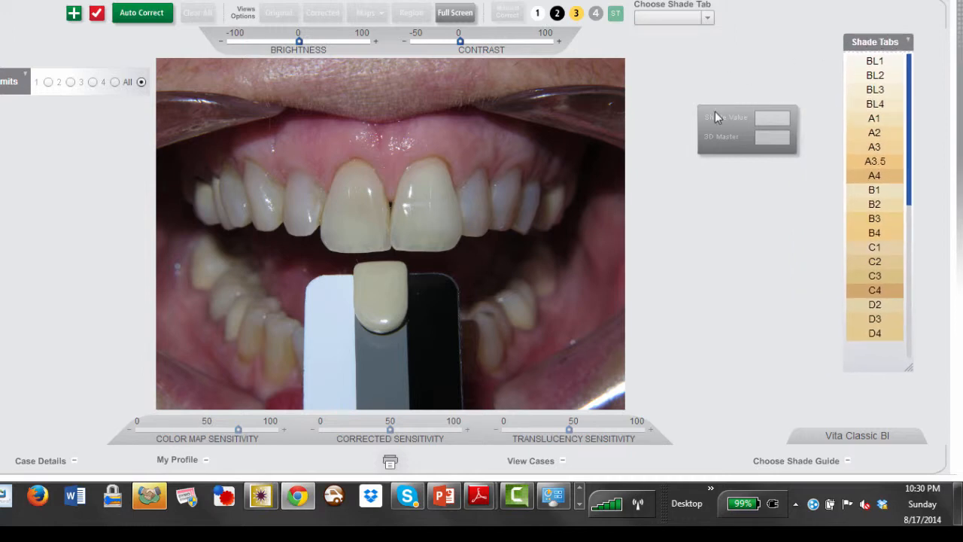
pyautogui.moveTo(715, 113); pyautogui.dragTo(724, 95)
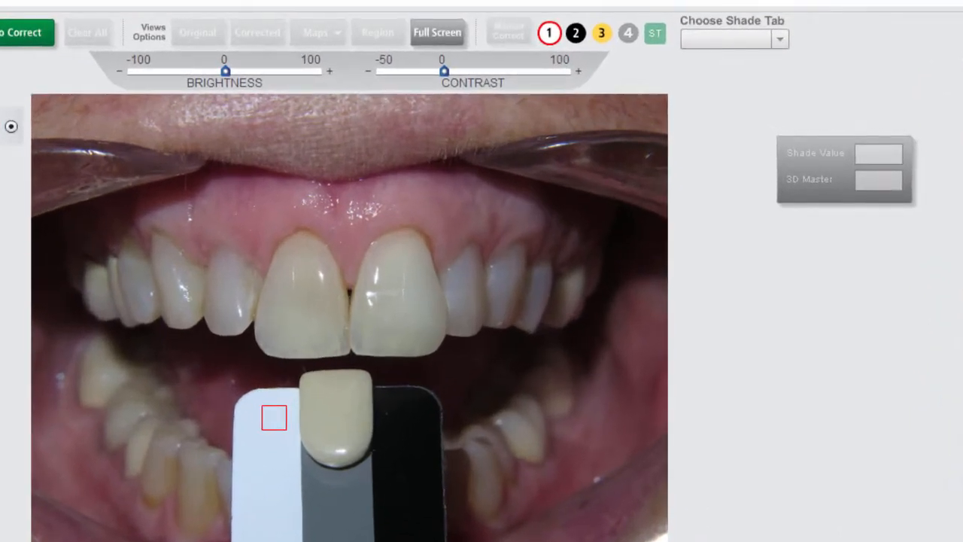
# Manually correct the photo from the white, black, shade tab and gray reference areas, and compare it with the original.
pyautogui.click(274, 417)
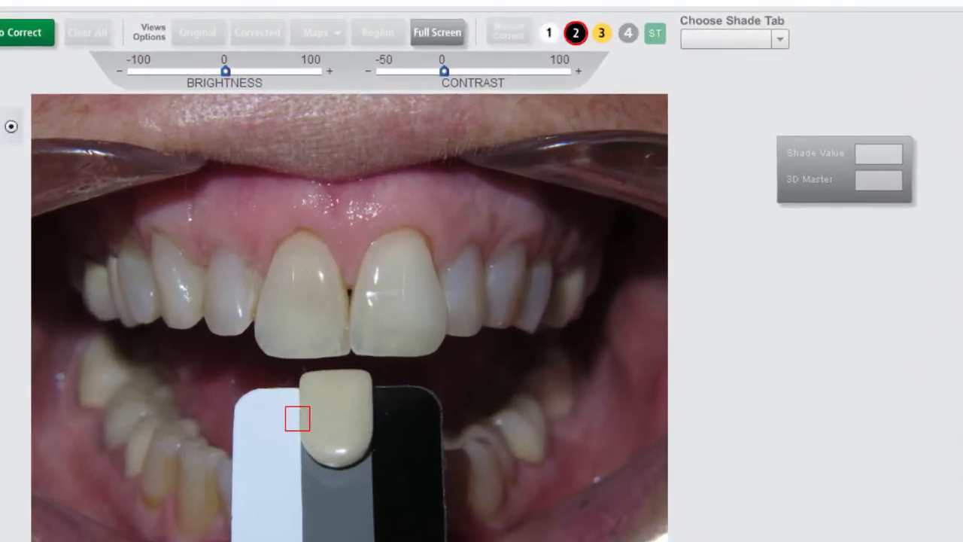
pyautogui.click(406, 415)
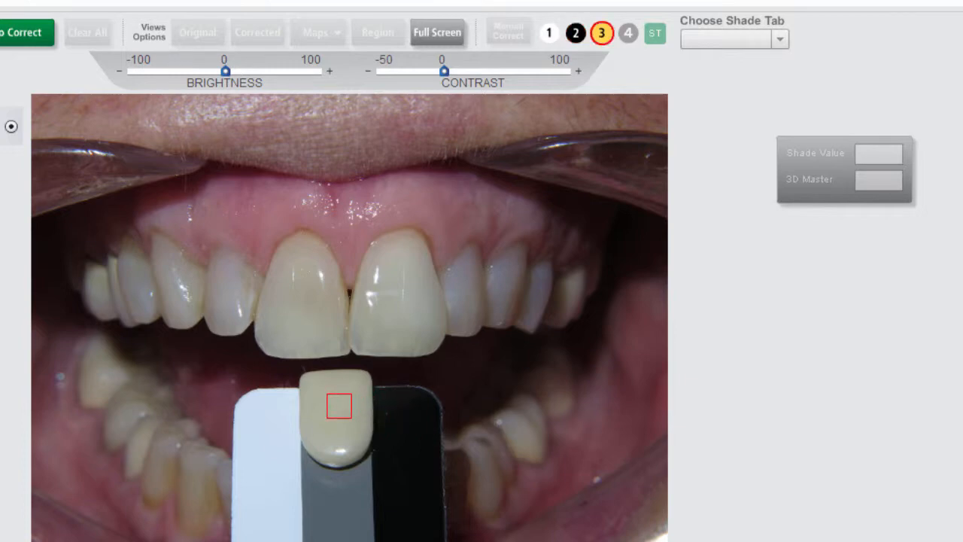
pyautogui.click(338, 406)
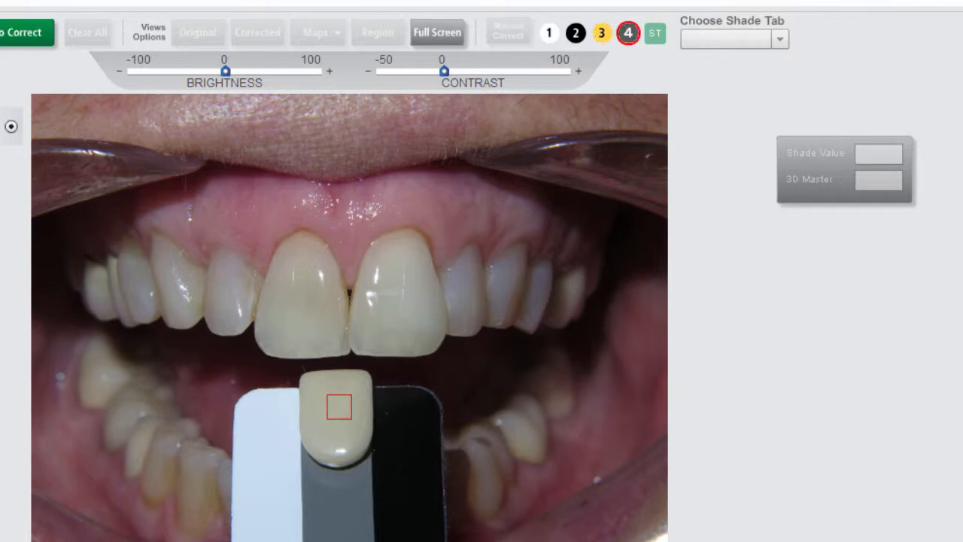
pyautogui.click(345, 501)
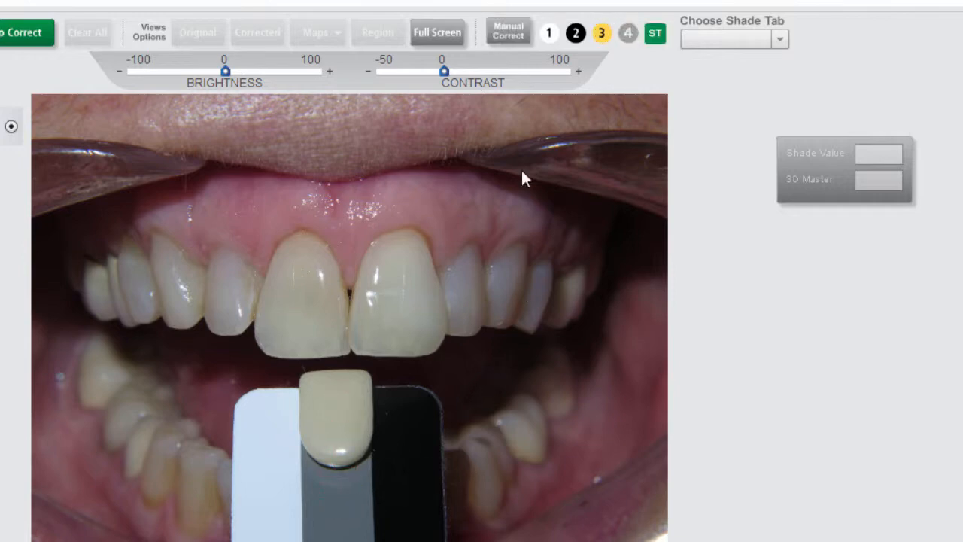
pyautogui.click(510, 35)
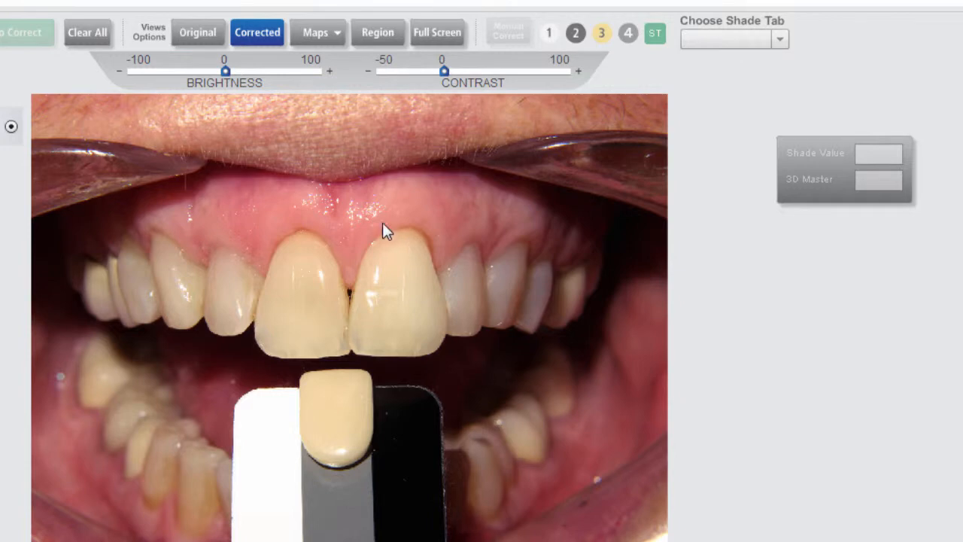
pyautogui.click(196, 34)
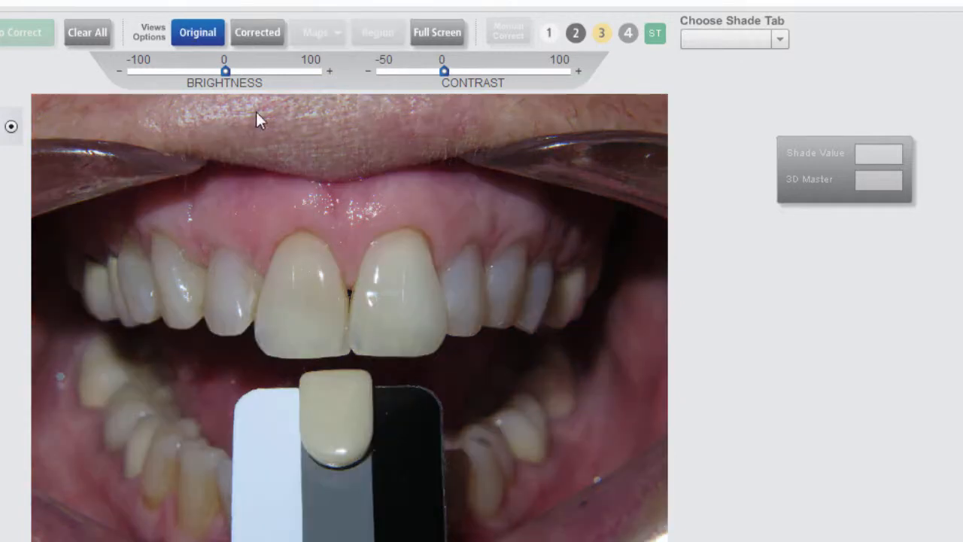
pyautogui.click(259, 38)
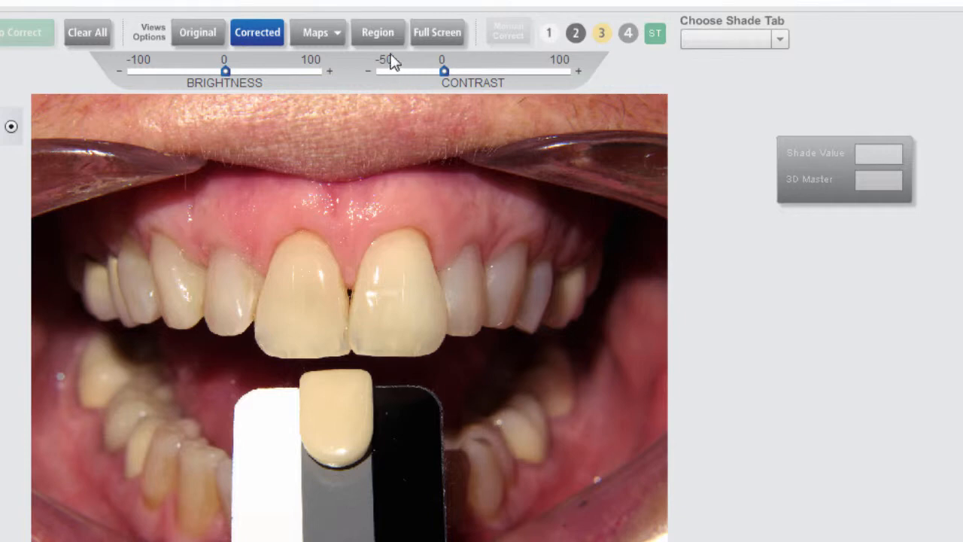
# Read the shade at the middle of the left-hand central incisor using a small region, and move the shade value box closer.
pyautogui.click(383, 34)
pyautogui.moveTo(399, 230); pyautogui.dragTo(374, 222)
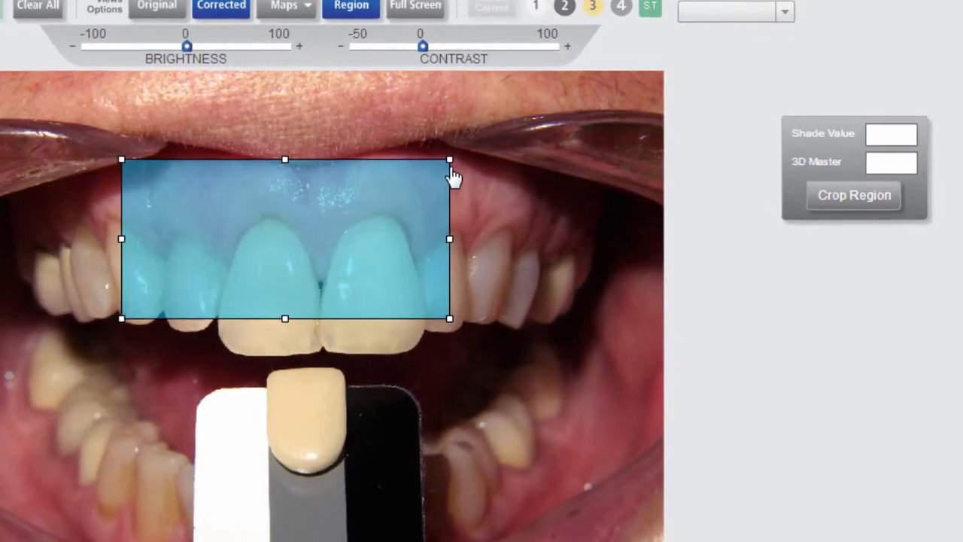
pyautogui.moveTo(450, 159); pyautogui.dragTo(102, 249)
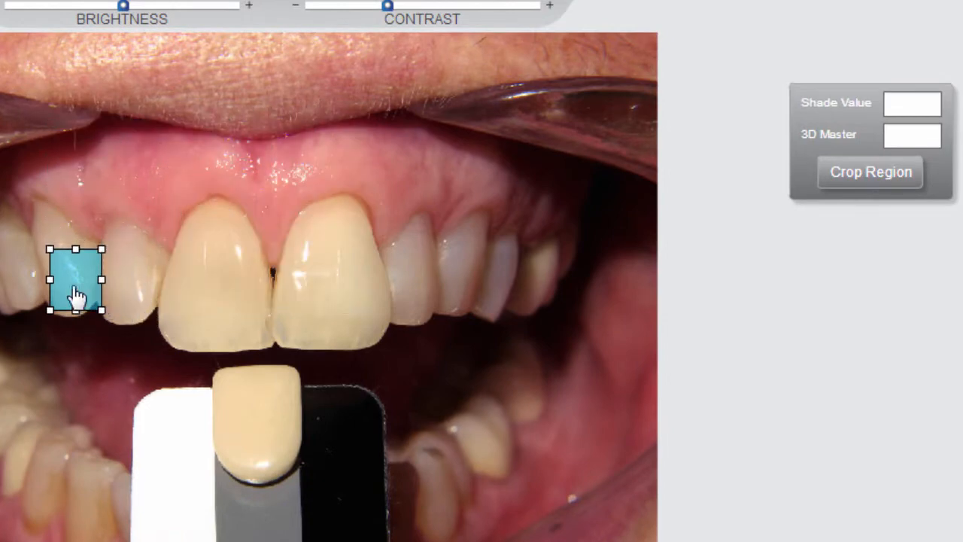
pyautogui.moveTo(73, 284); pyautogui.dragTo(214, 289)
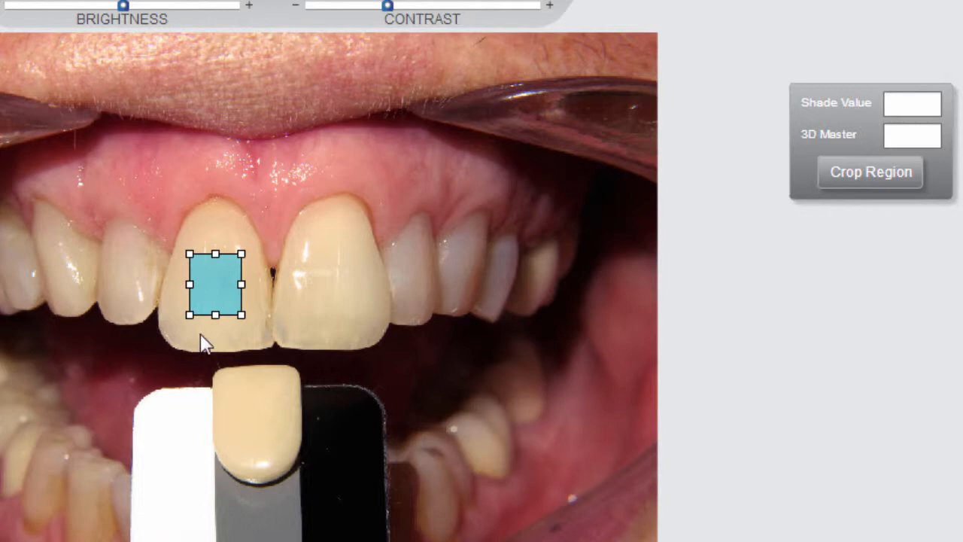
pyautogui.click(215, 290)
pyautogui.moveTo(831, 93); pyautogui.dragTo(739, 160)
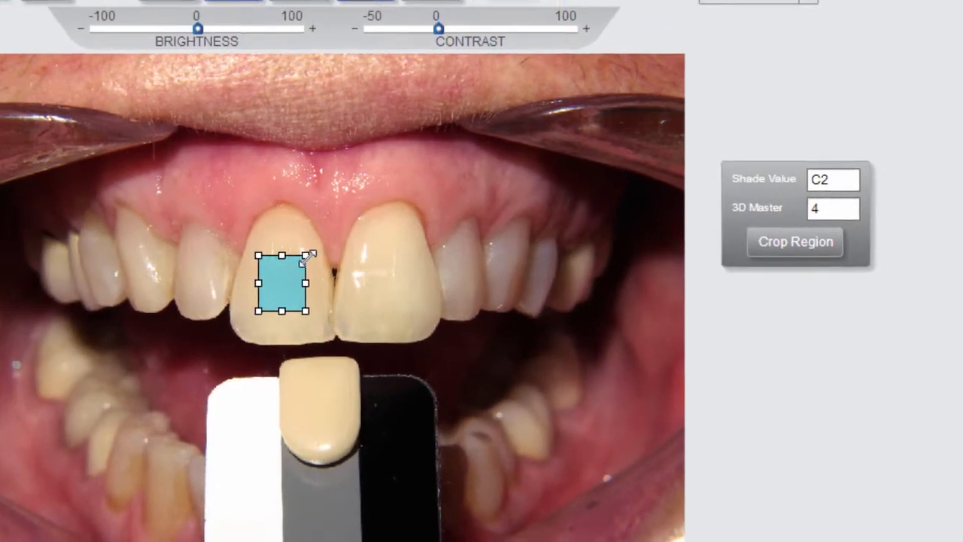
# Enlarge the region to cover both central incisors and the adjacent lateral incisors, and crop the photo to it.
pyautogui.moveTo(309, 258); pyautogui.dragTo(365, 192)
pyautogui.moveTo(425, 245); pyautogui.dragTo(402, 246)
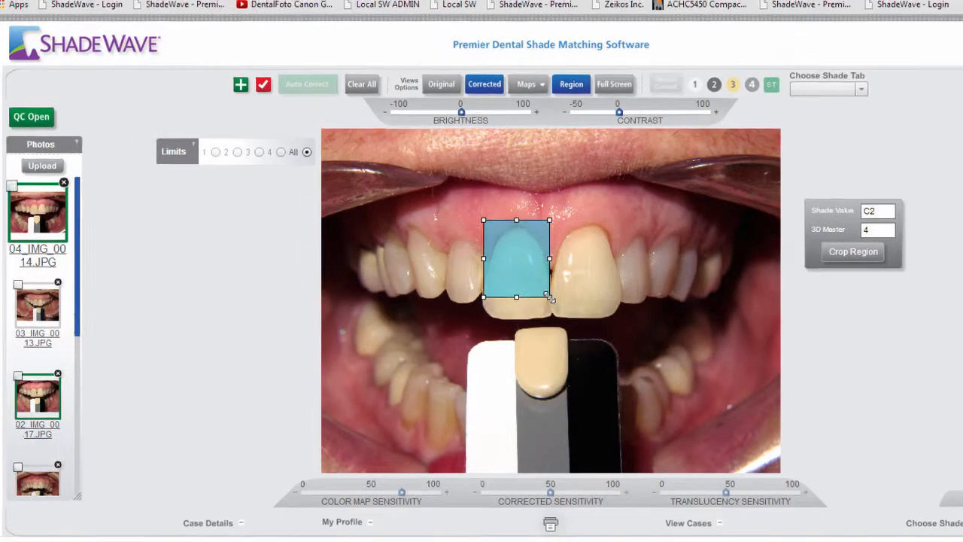
pyautogui.moveTo(550, 298); pyautogui.dragTo(563, 329)
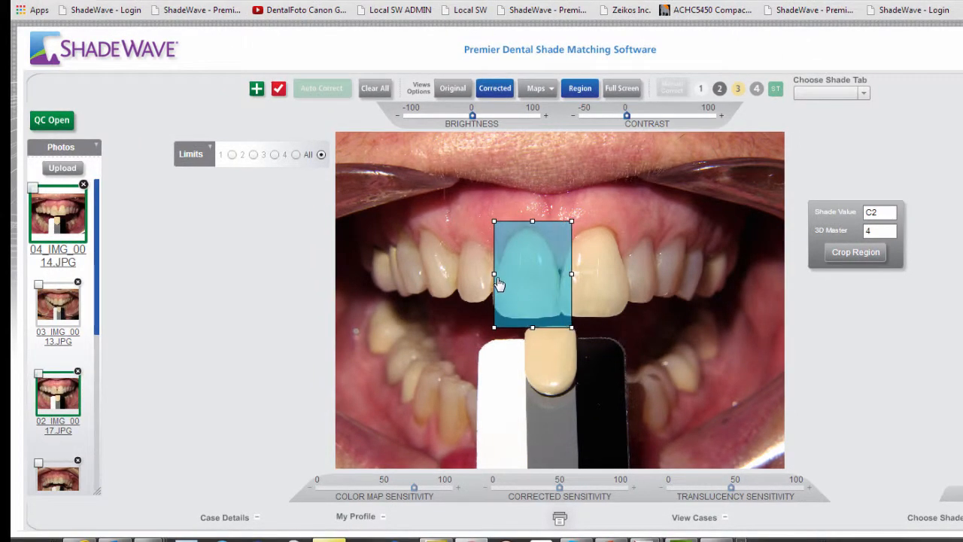
pyautogui.moveTo(494, 274); pyautogui.dragTo(450, 276)
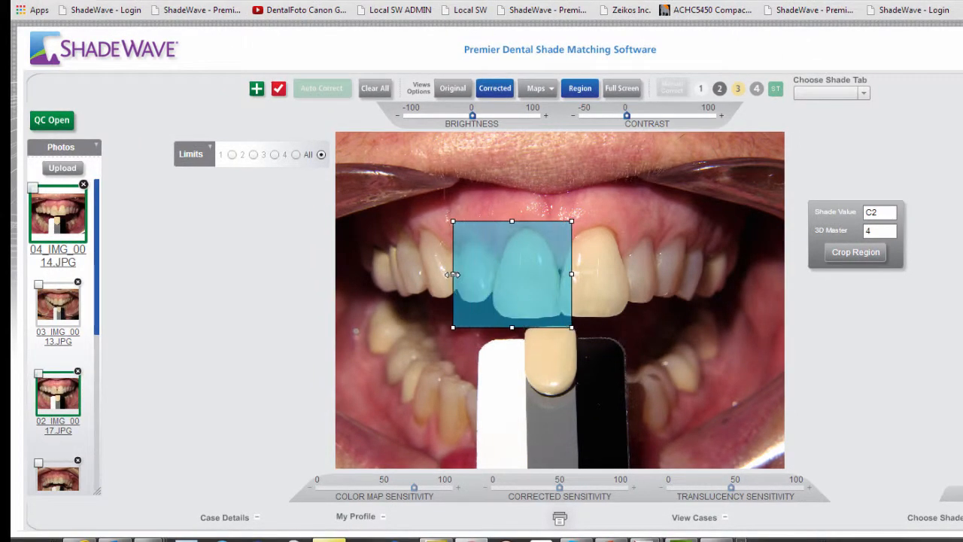
pyautogui.moveTo(572, 276); pyautogui.dragTo(658, 277)
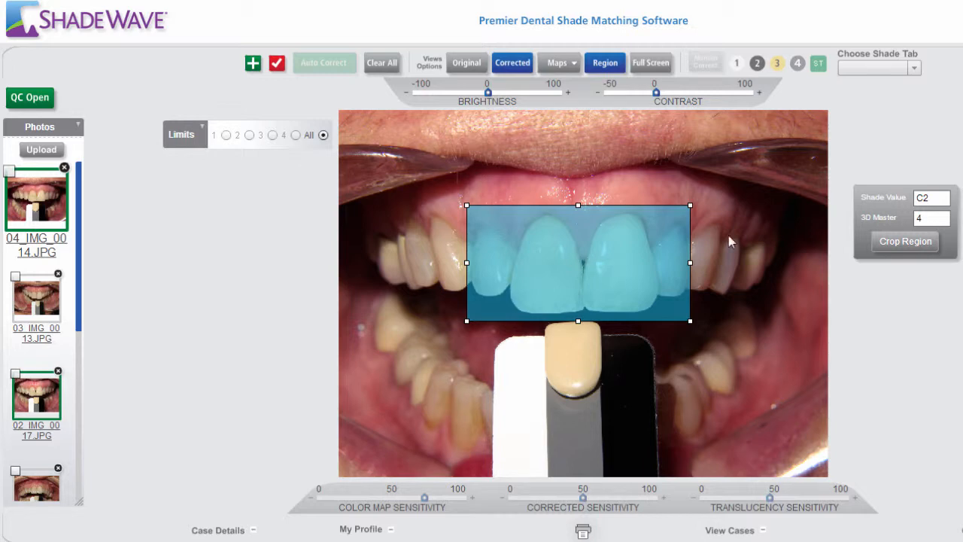
pyautogui.moveTo(888, 191); pyautogui.dragTo(843, 197)
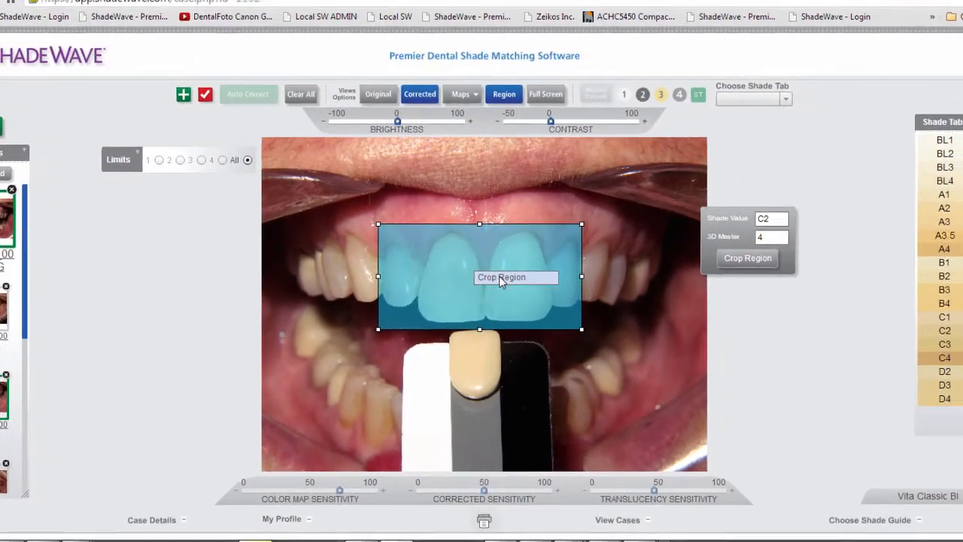
pyautogui.click(501, 278)
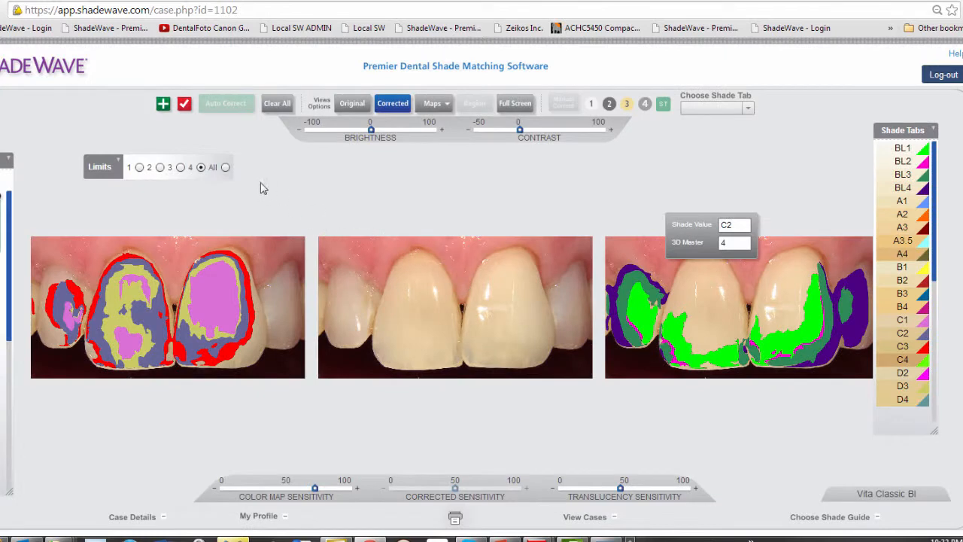
# Set the color map's shade limit to All and raise the color map sensitivity slightly, keeping the shade value box clear of the images.
pyautogui.click(225, 167)
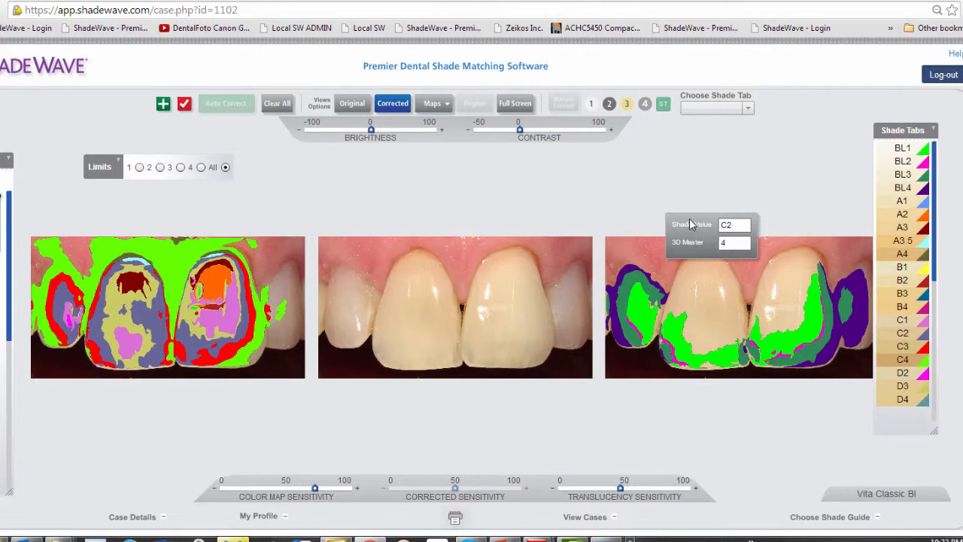
pyautogui.moveTo(690, 220); pyautogui.dragTo(654, 180)
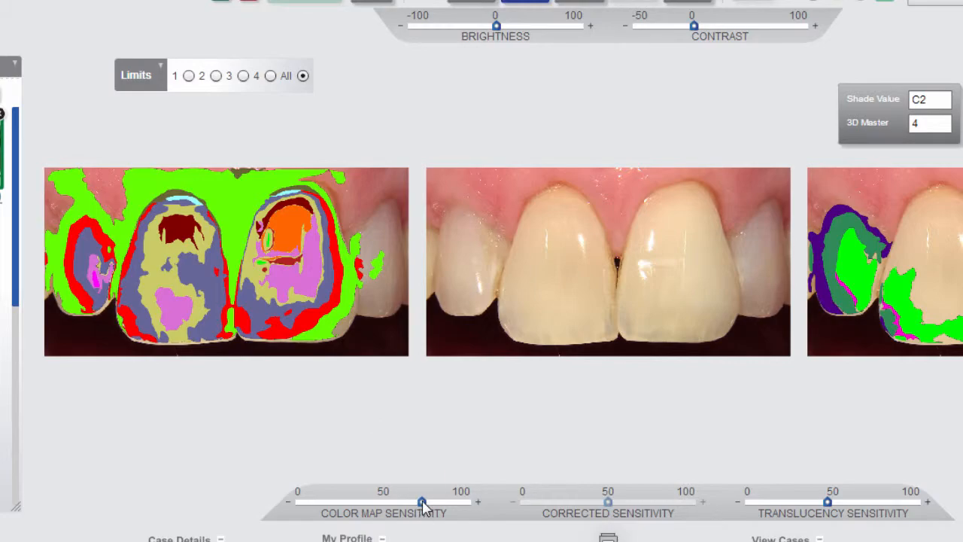
pyautogui.moveTo(422, 503); pyautogui.dragTo(428, 506)
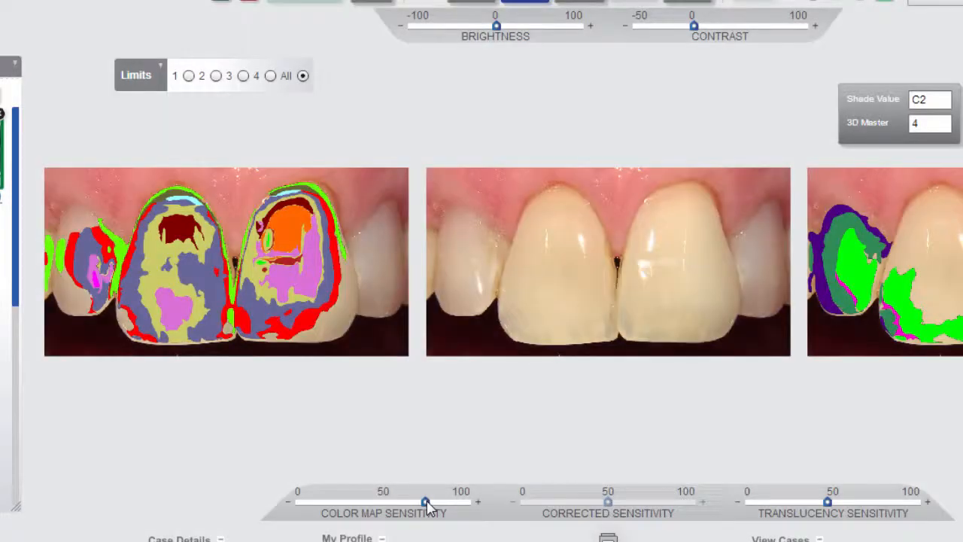
pyautogui.moveTo(426, 503); pyautogui.dragTo(423, 503)
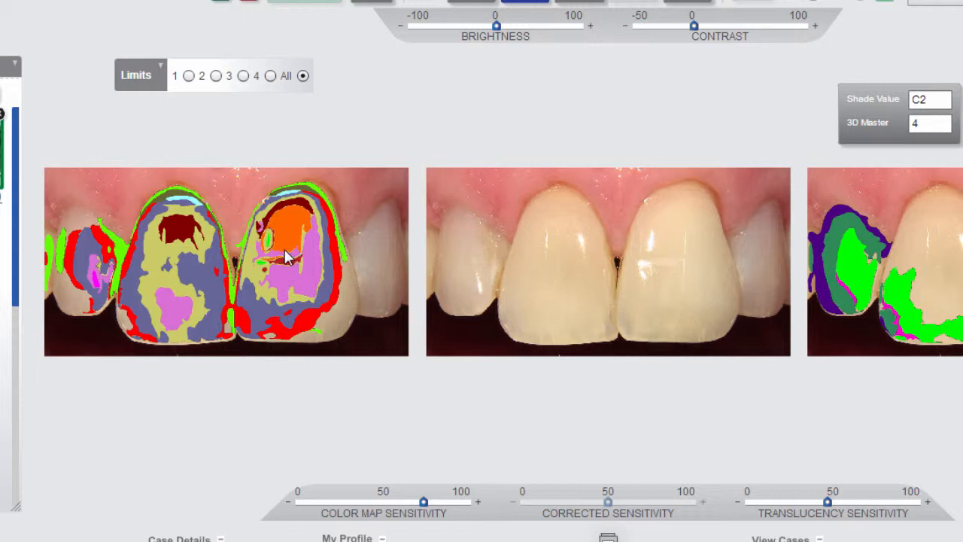
# Label the A2, C1, C2 and C3 areas of the right-hand central incisor on the color map.
pyautogui.moveTo(292, 249)
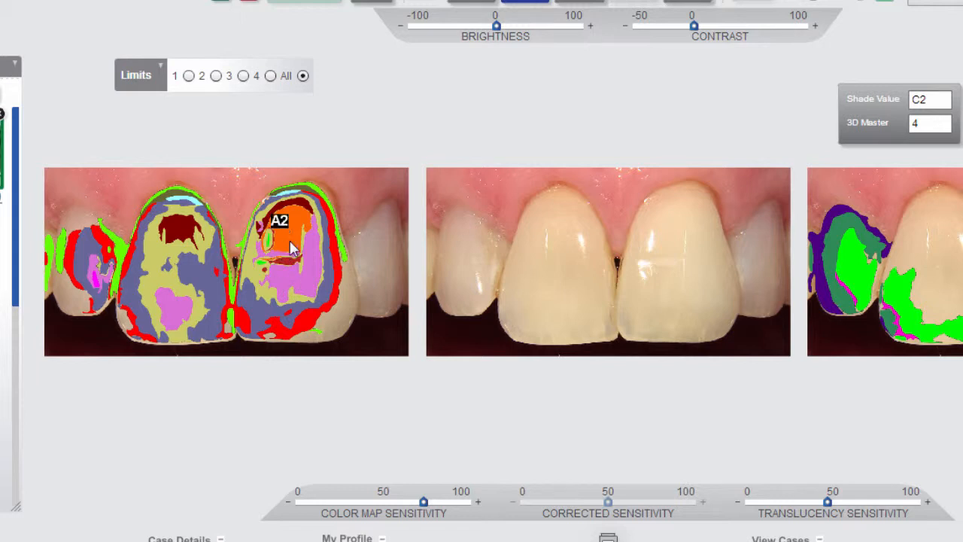
pyautogui.click(309, 279)
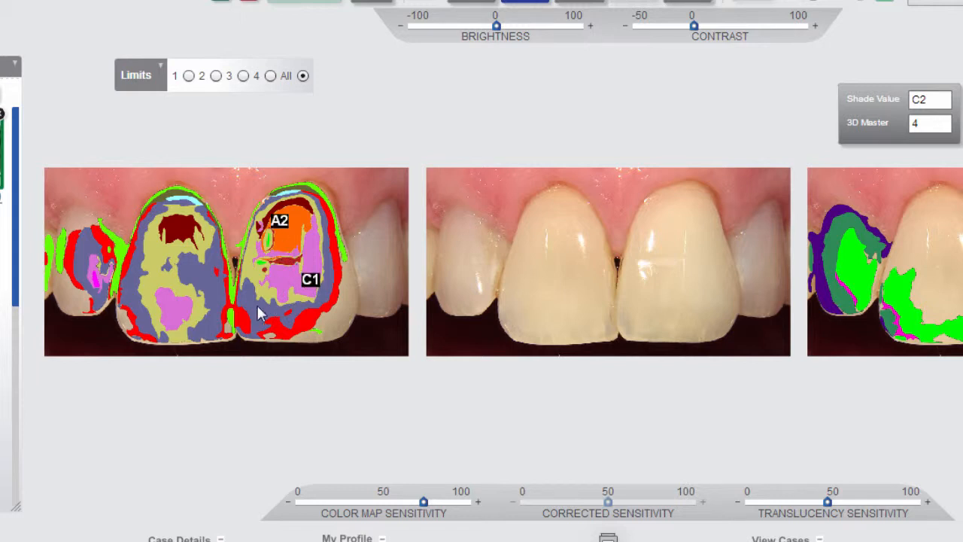
pyautogui.click(257, 310)
pyautogui.click(305, 326)
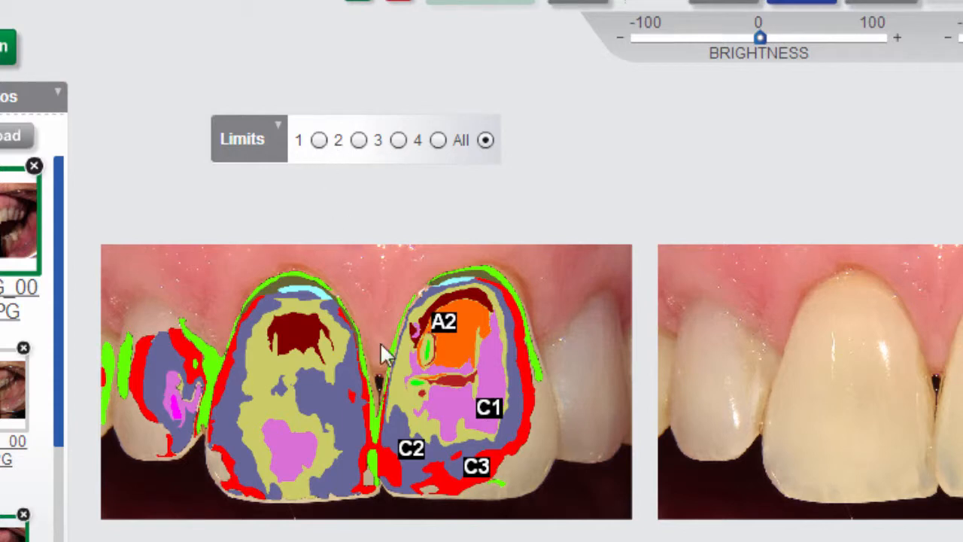
# Limit the color map to 3 shades and label the XL, M and D areas on the translucency map.
pyautogui.click(438, 140)
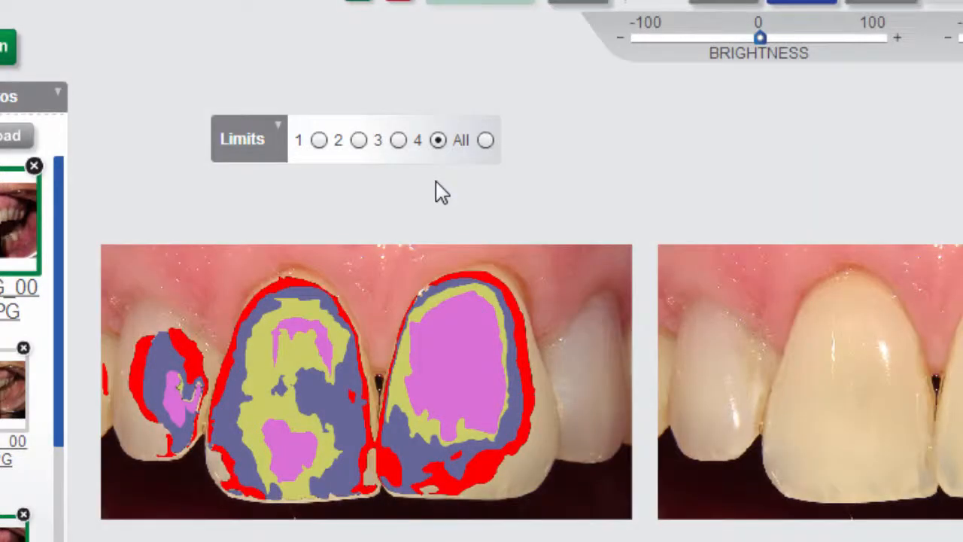
pyautogui.click(398, 140)
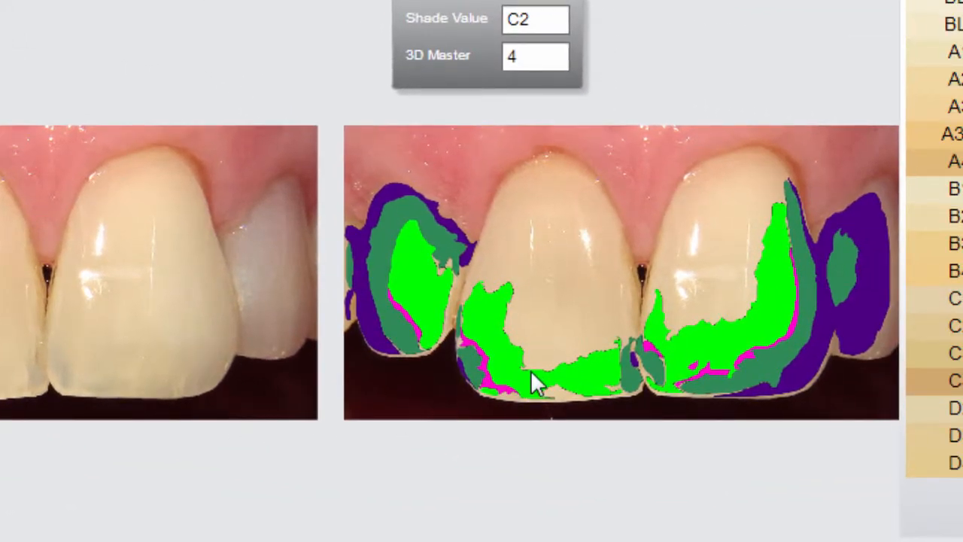
pyautogui.click(486, 316)
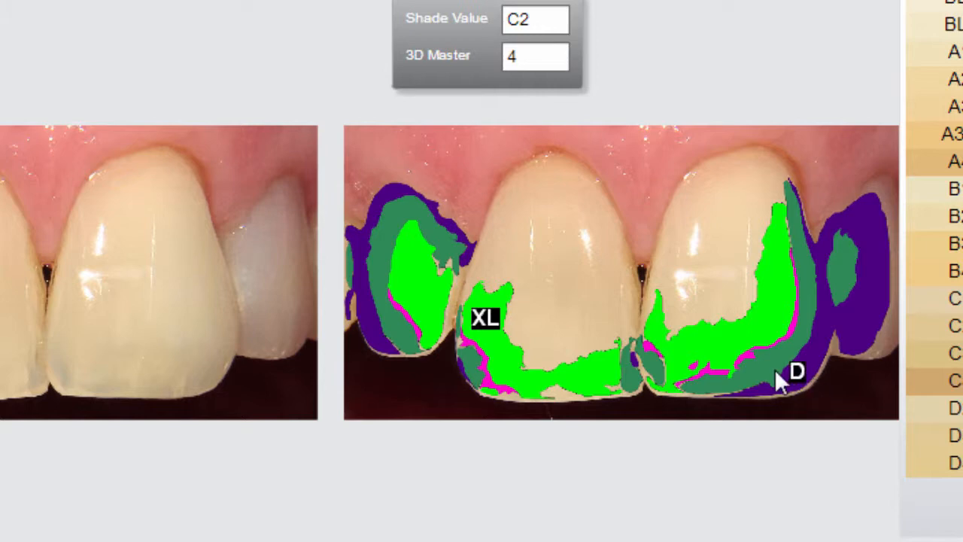
pyautogui.click(768, 311)
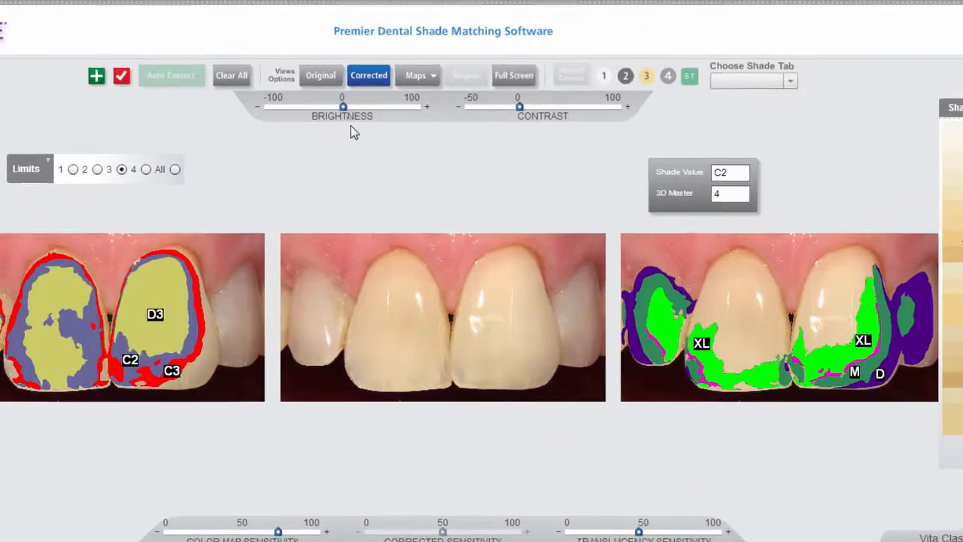
# Lower the corrected photo's brightness to about -55 with slightly higher contrast, and show all three images full screen.
pyautogui.moveTo(343, 106); pyautogui.dragTo(328, 107)
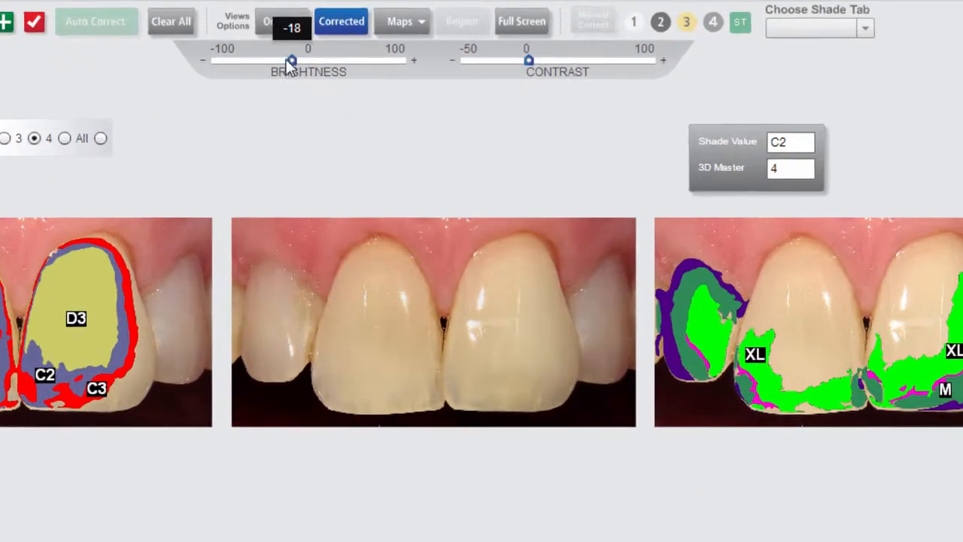
pyautogui.moveTo(287, 60); pyautogui.dragTo(231, 43)
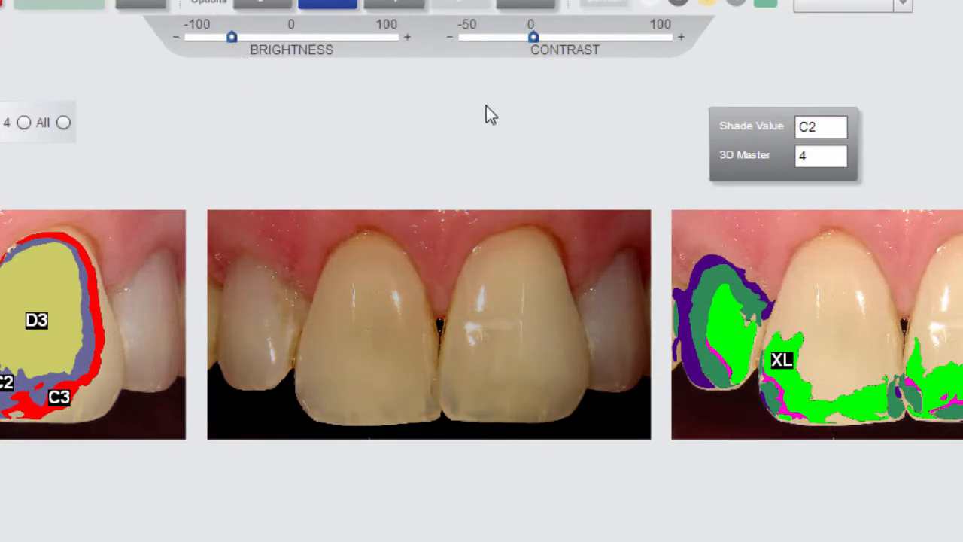
pyautogui.moveTo(533, 41); pyautogui.dragTo(541, 43)
pyautogui.moveTo(231, 36); pyautogui.dragTo(230, 37)
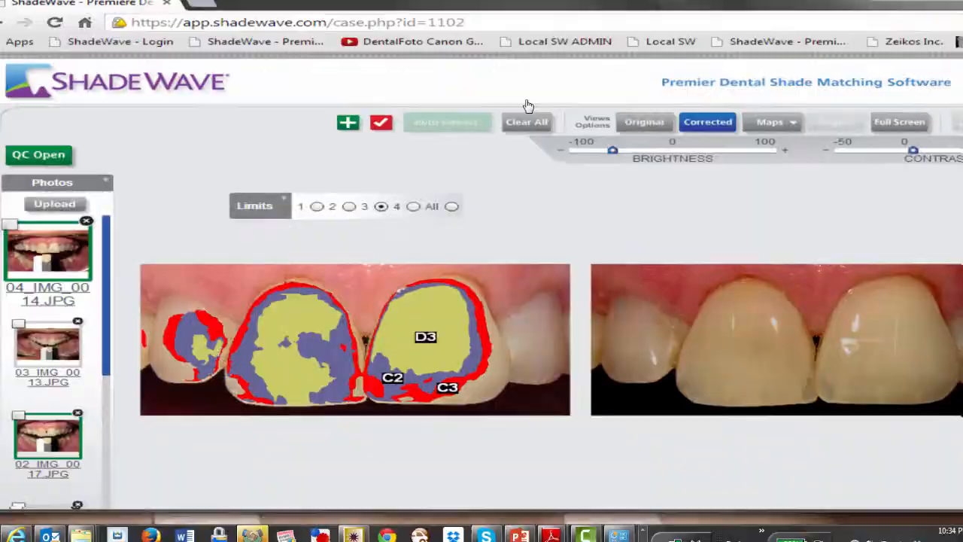
pyautogui.click(529, 92)
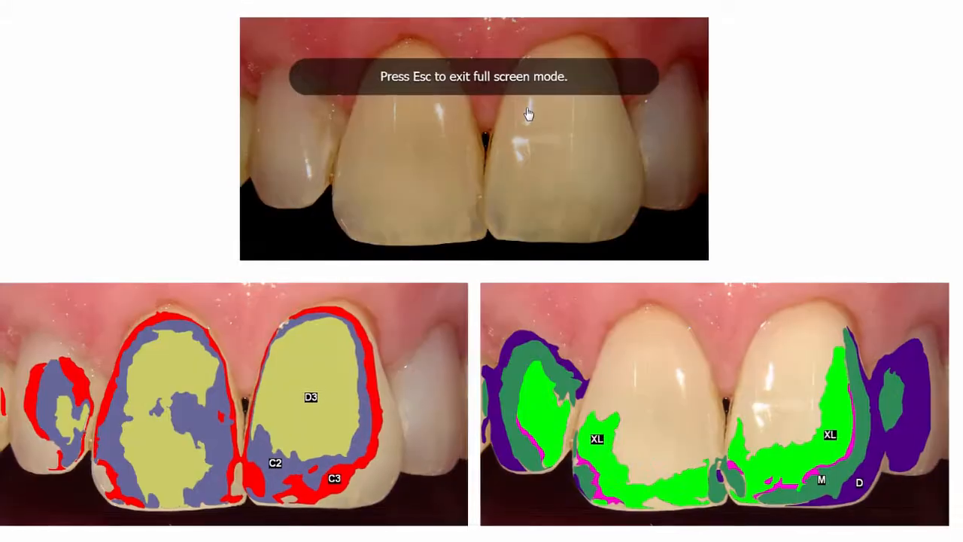